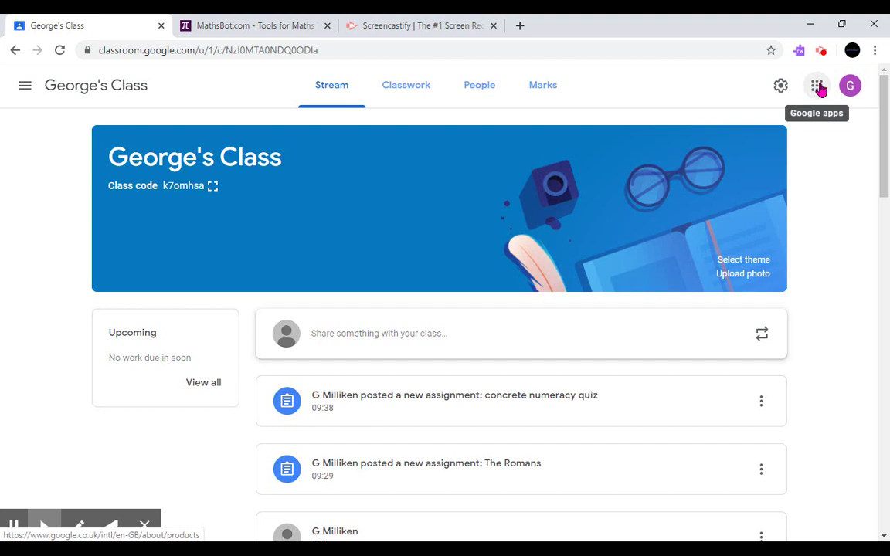
Switch from Google Classroom to Google Jamboard and create a new jam
left_click(815, 88)
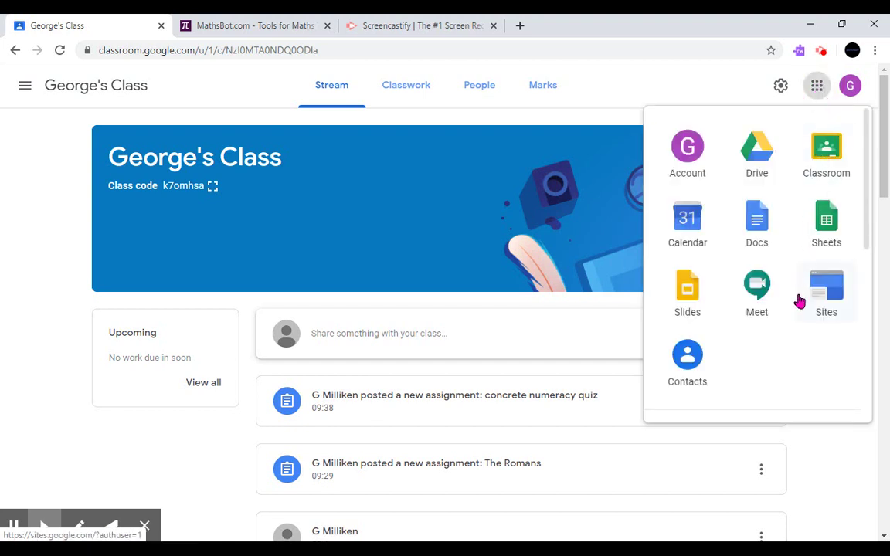
scroll(798, 302, "down", 4)
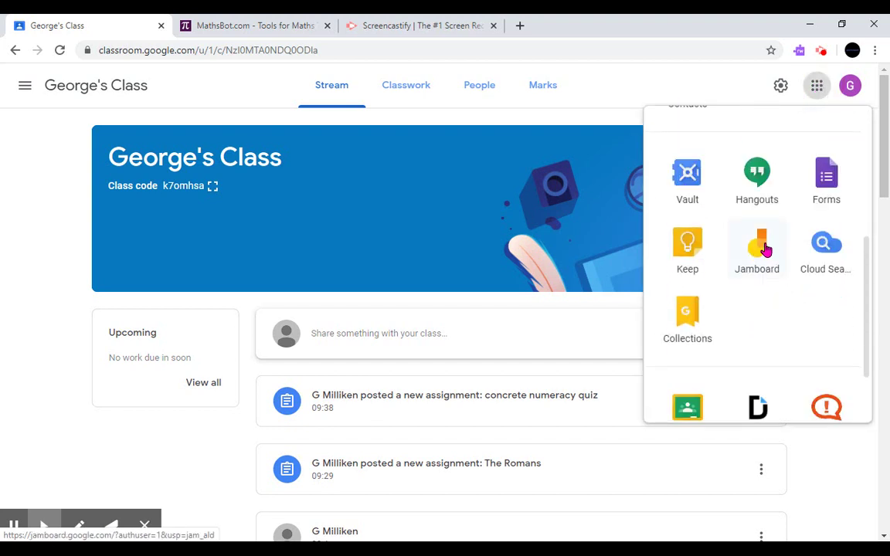
left_click(764, 246)
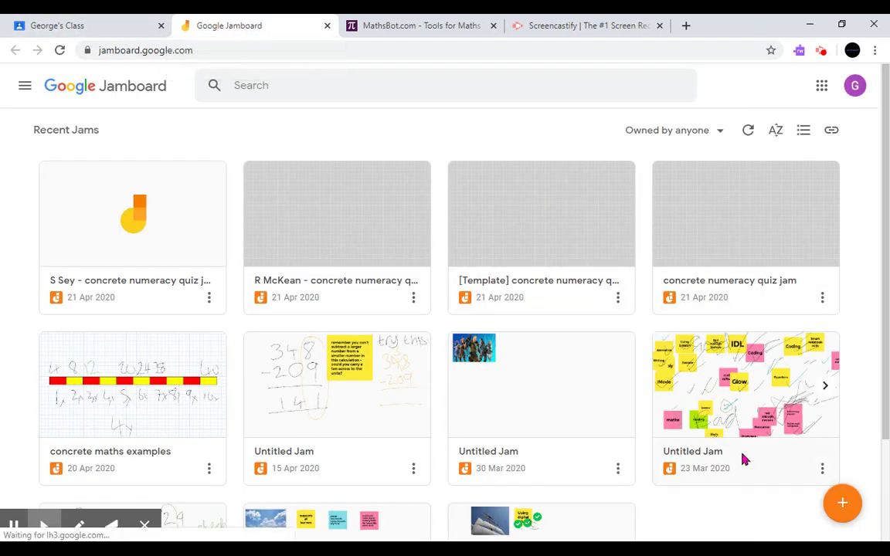
left_click(846, 503)
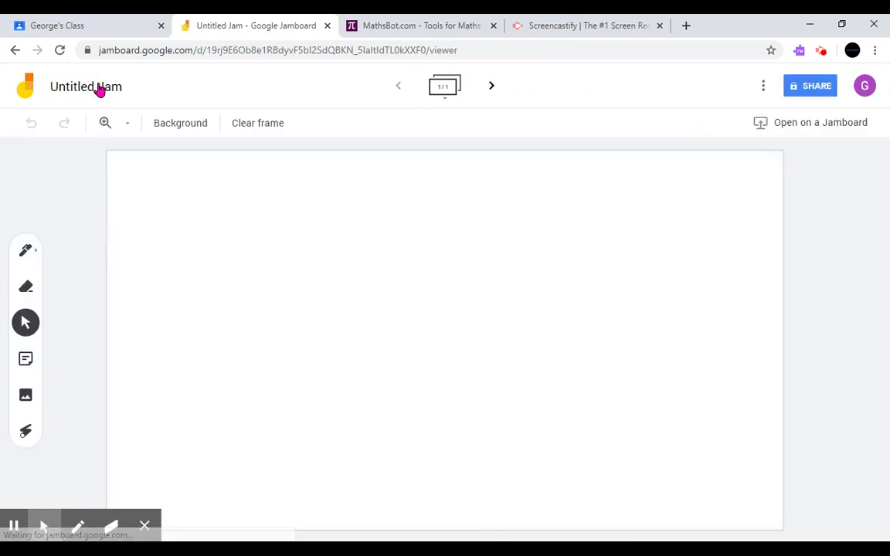
Rename the untitled jam as "counting stick demo"
left_click(100, 88)
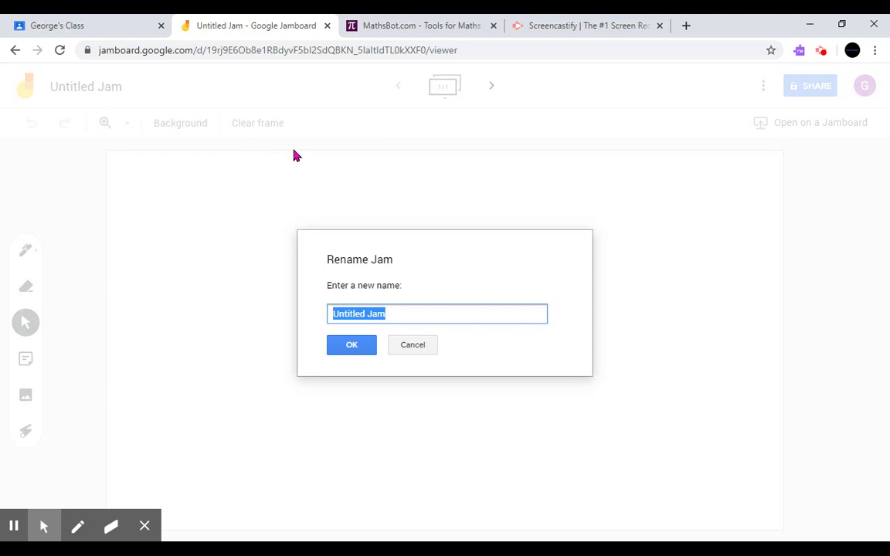
type("counti")
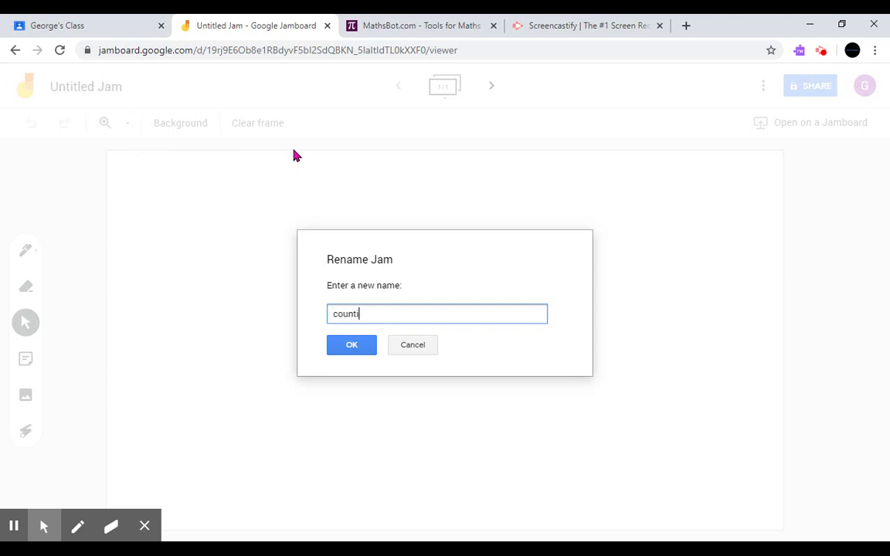
type("ng stick demo")
left_click(352, 345)
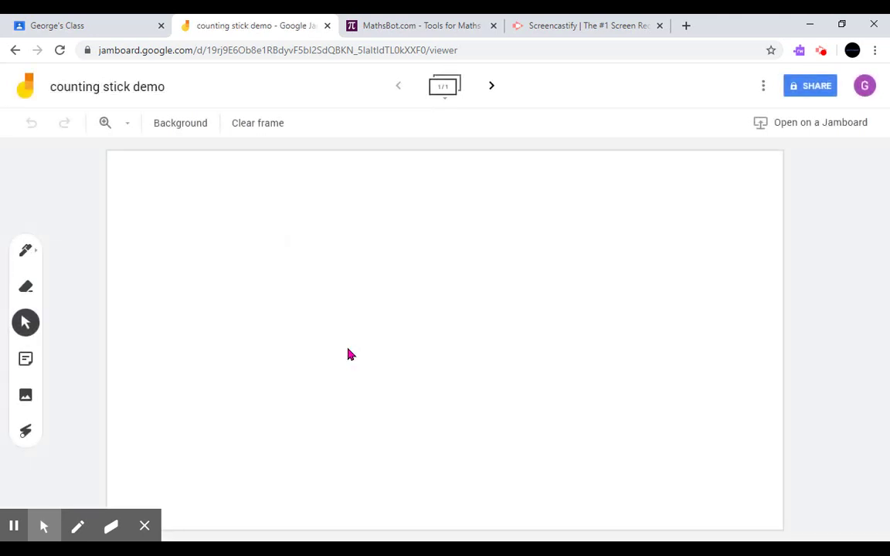
Set the frame's background to the grey graph pattern with white grid lines
left_click(186, 129)
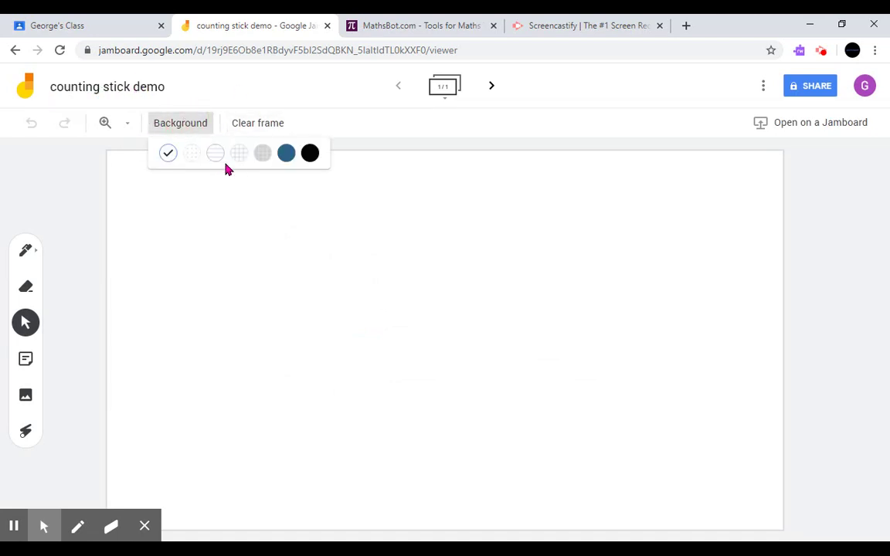
left_click(242, 156)
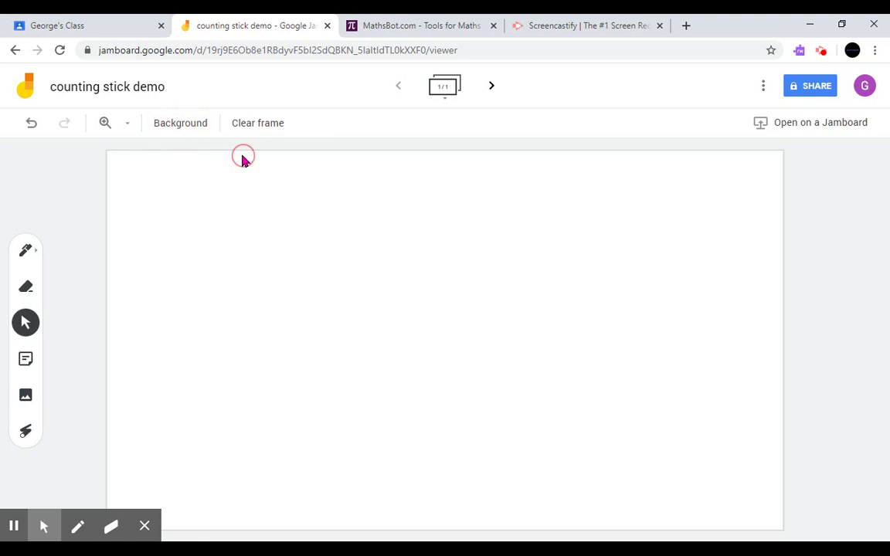
left_click(188, 125)
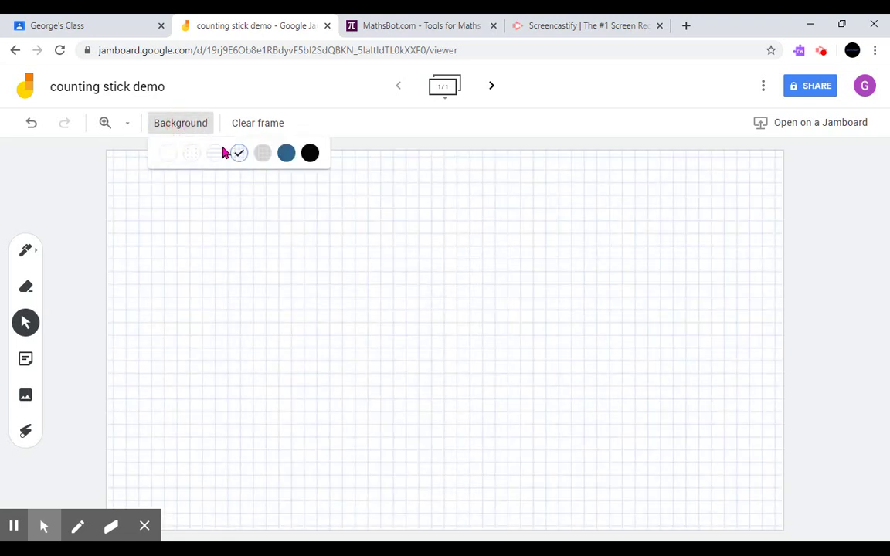
left_click(263, 154)
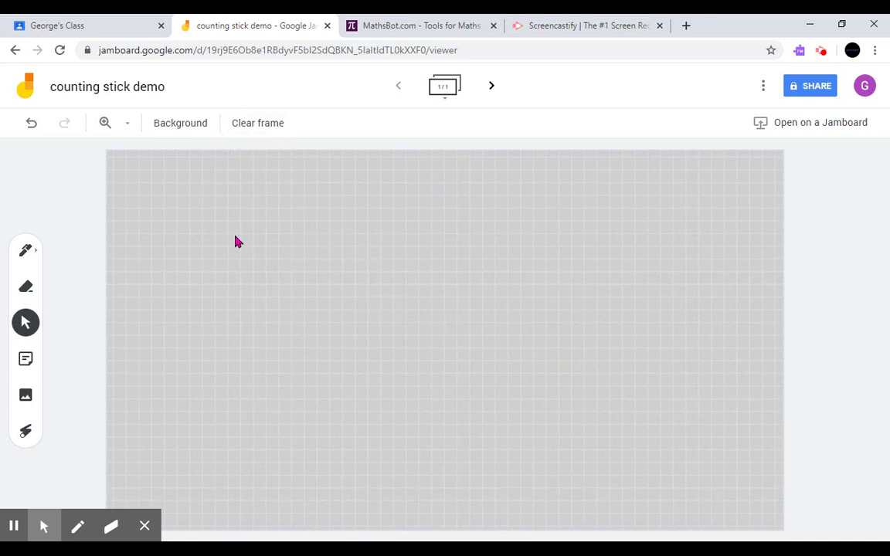
Switch to MathsBot, open the Counting Stick manipulative and save the ten-part red and yellow stick as an image file
left_click(415, 28)
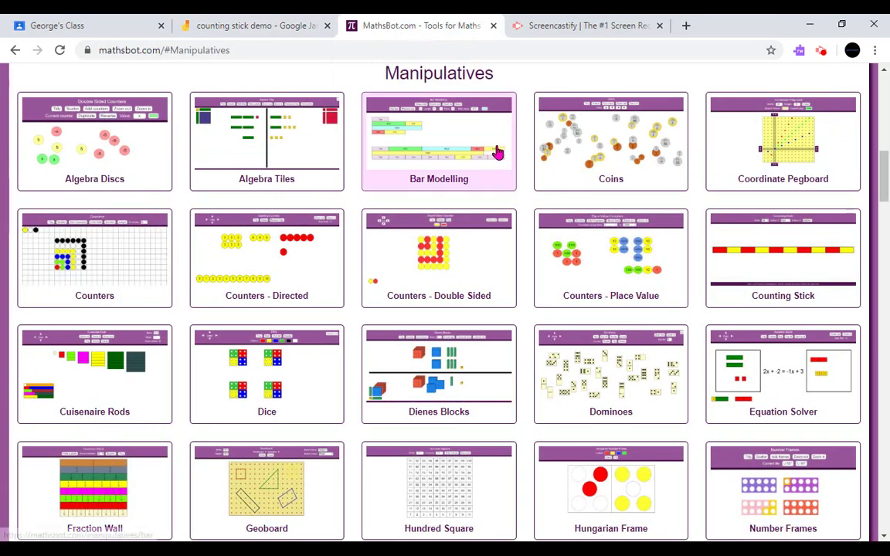
left_click(818, 264)
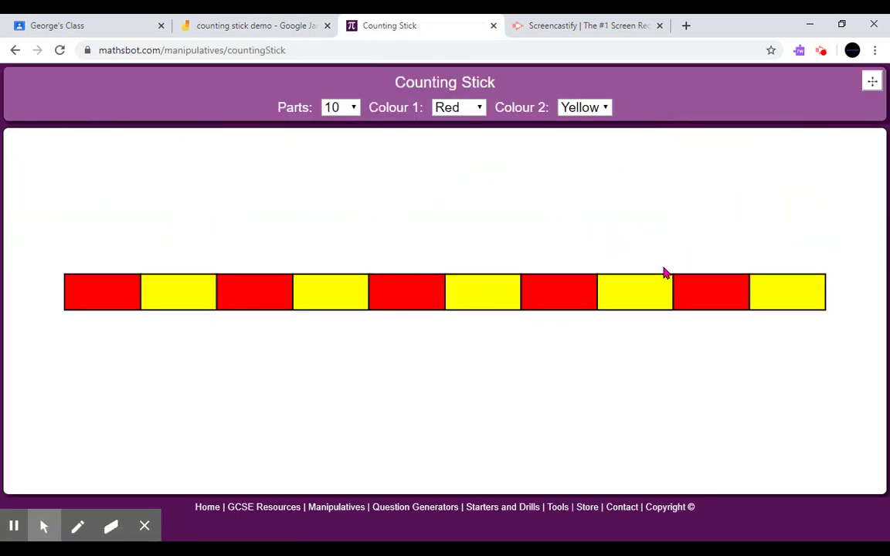
right_click(614, 294)
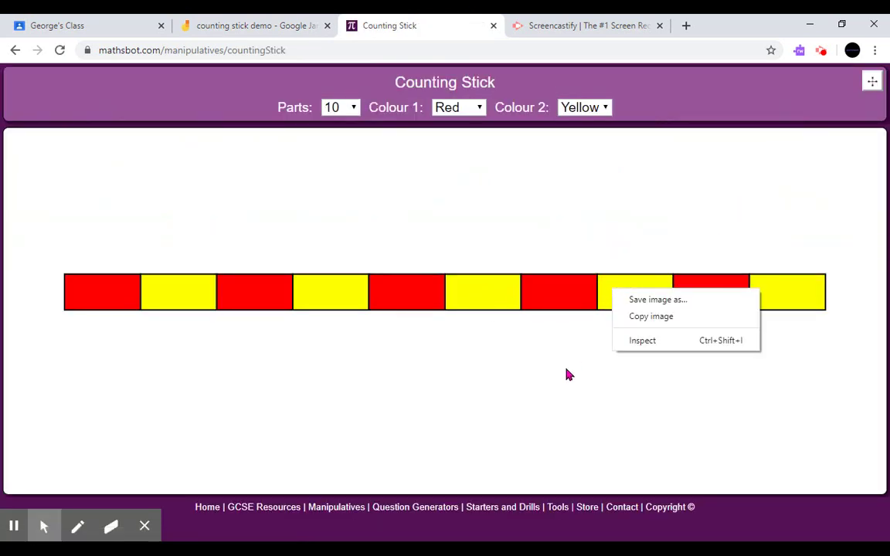
left_click(655, 299)
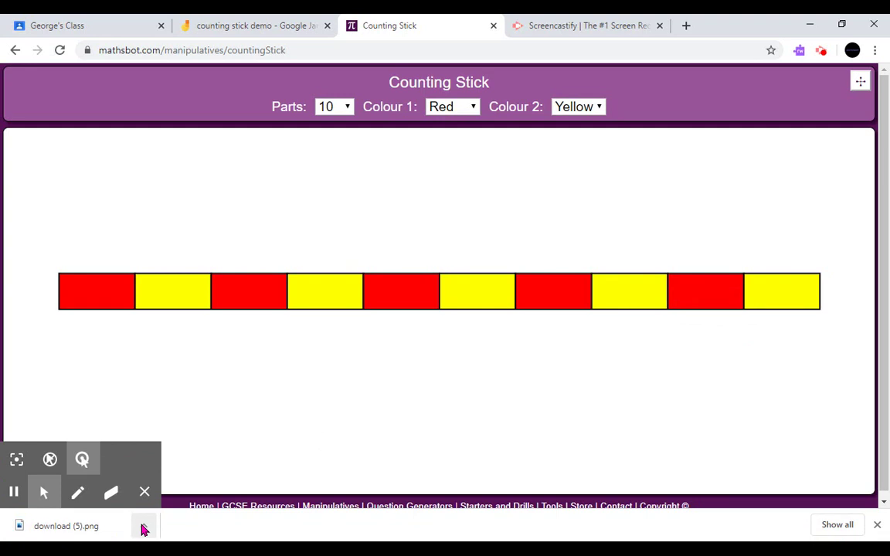
left_click(143, 527)
left_click(143, 528)
left_click(143, 527)
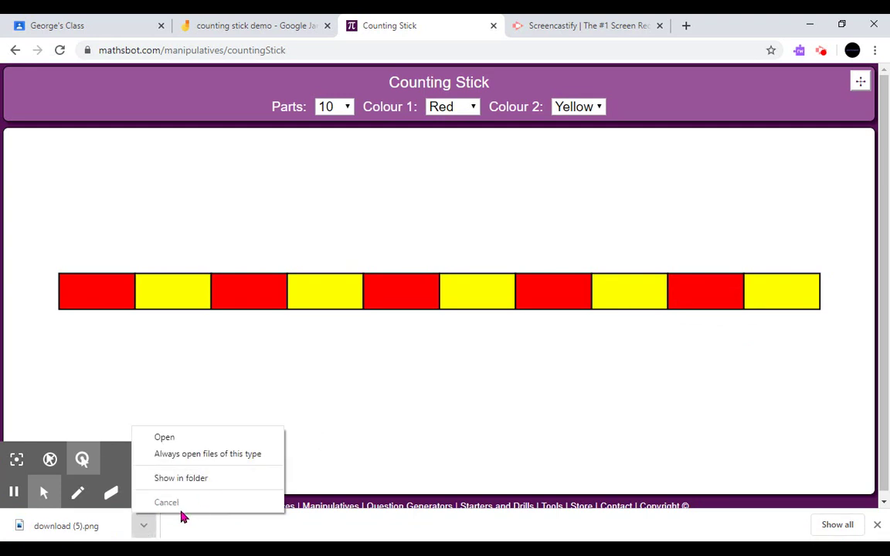
Return to the counting stick demo jam and insert the downloaded counting stick image into the frame
left_click(240, 25)
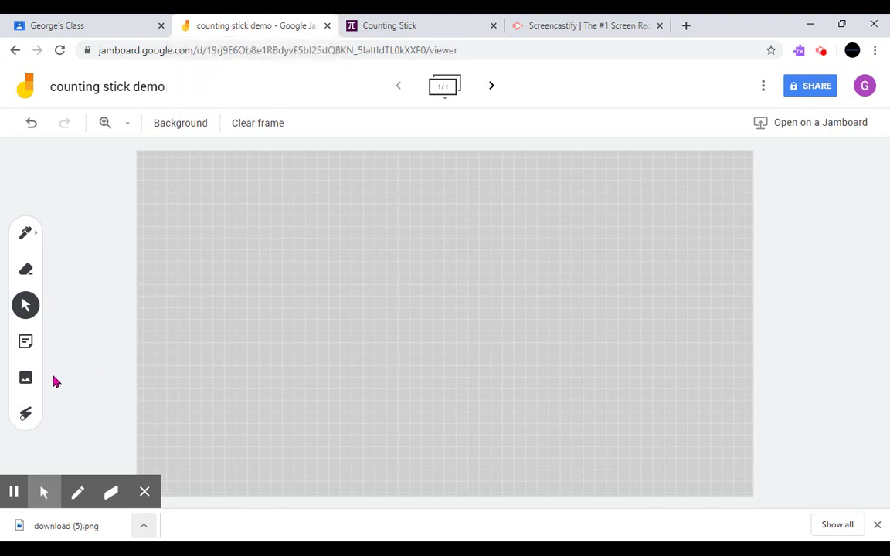
left_click(25, 380)
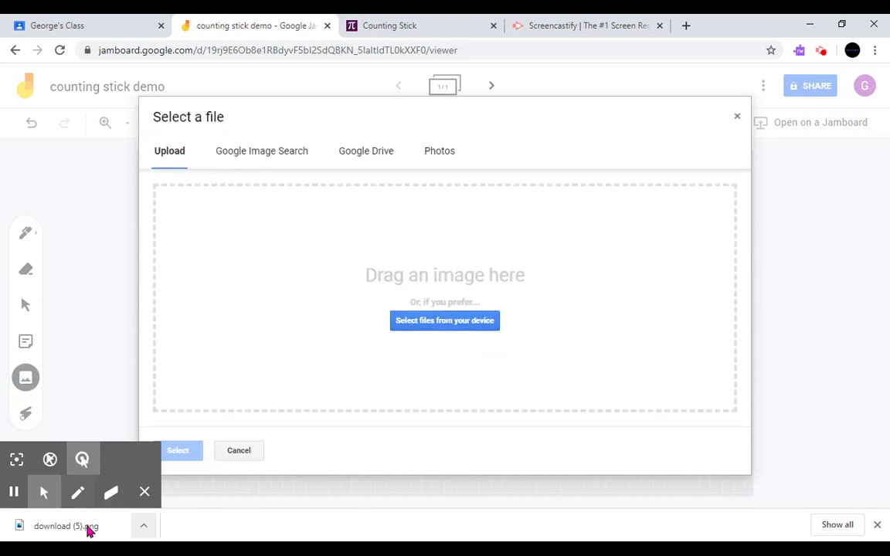
left_click_drag(88, 528, 458, 299)
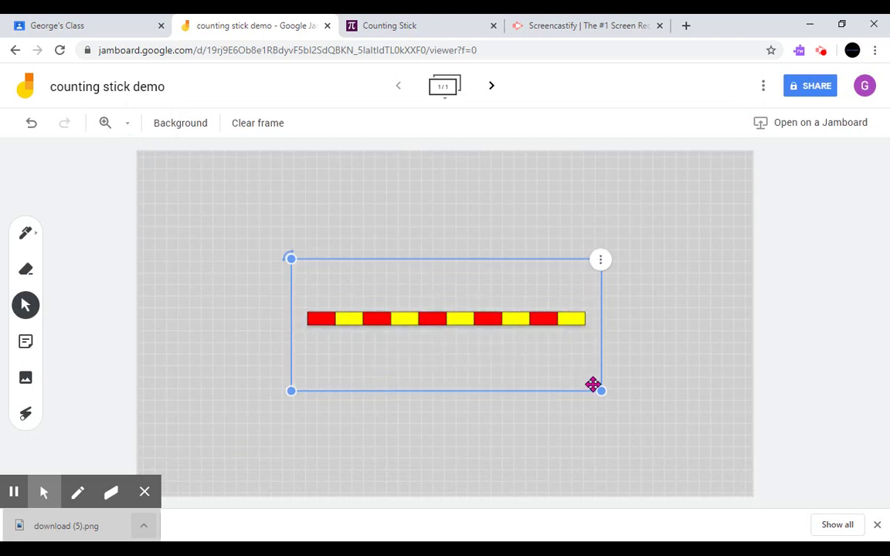
Enlarge the counting stick image and move it so it spans most of the frame's width
left_click_drag(601, 391, 756, 473)
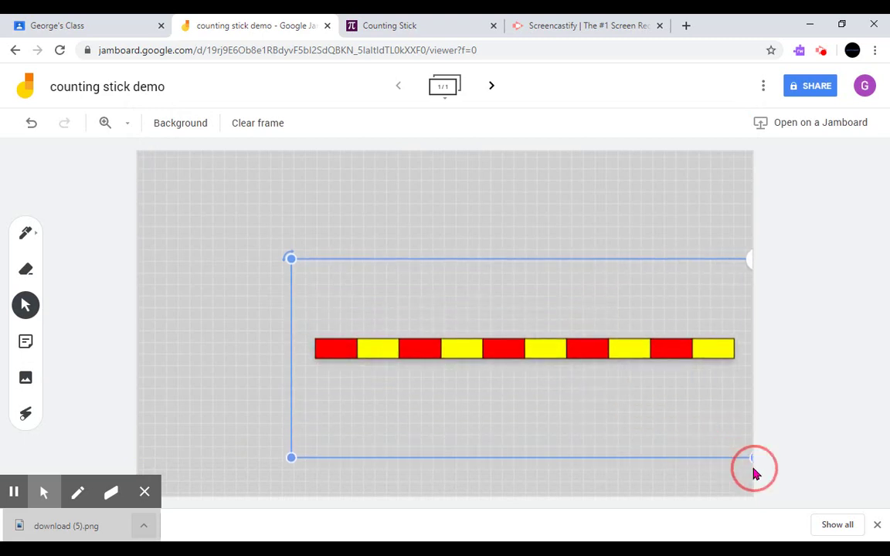
left_click_drag(547, 342, 431, 278)
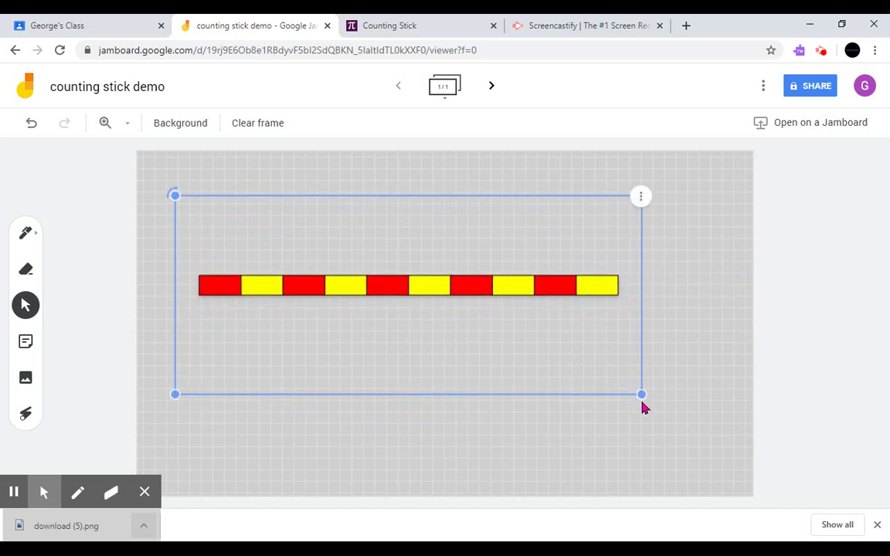
left_click_drag(641, 391, 705, 441)
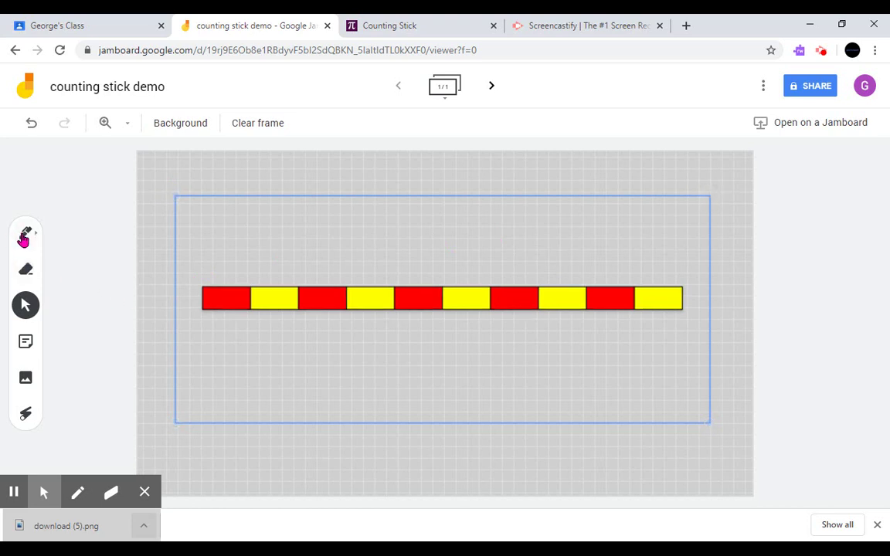
Write "x4" with the black pen near the lower edge of the frame, below the counting stick
left_click(23, 234)
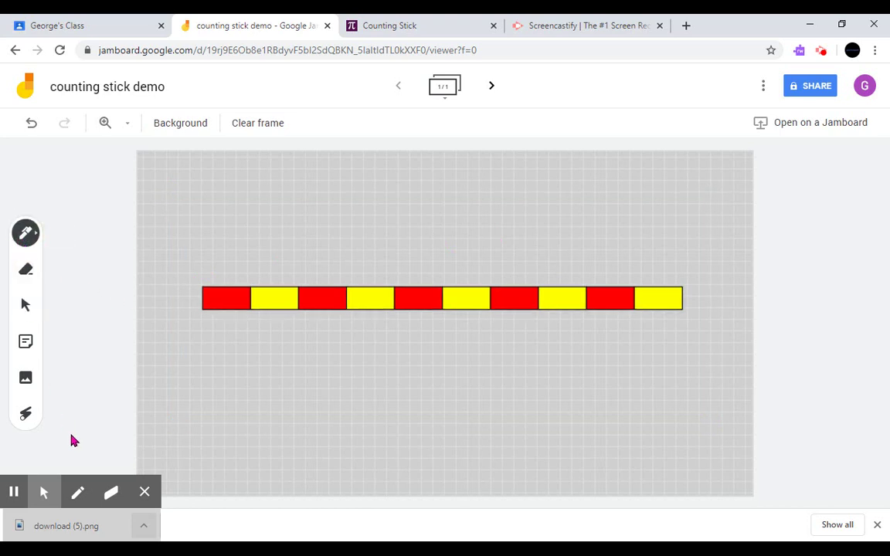
left_click(34, 234)
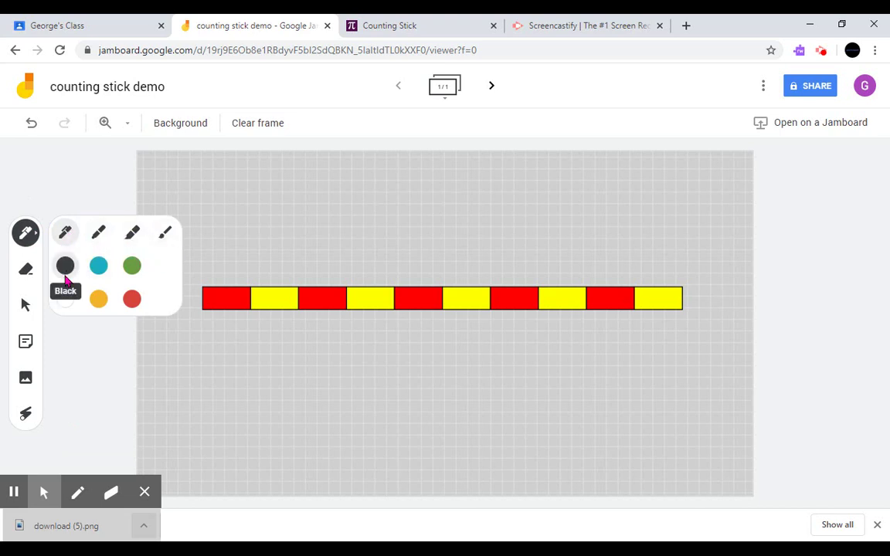
left_click(66, 264)
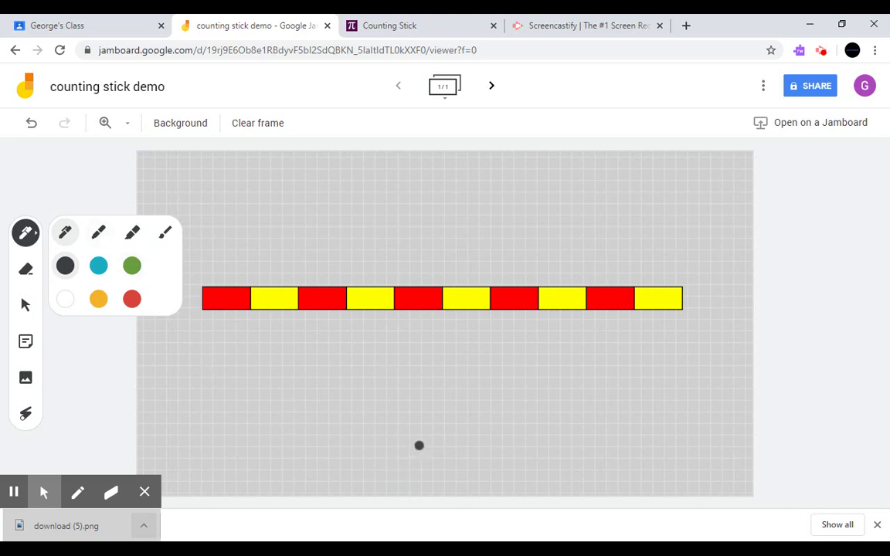
mouse_move(419, 456)
left_mouse_down()
mouse_move(420, 463)
mouse_move(449, 465)
mouse_move(438, 457)
mouse_move(416, 488)
mouse_move(398, 492)
left_mouse_up()
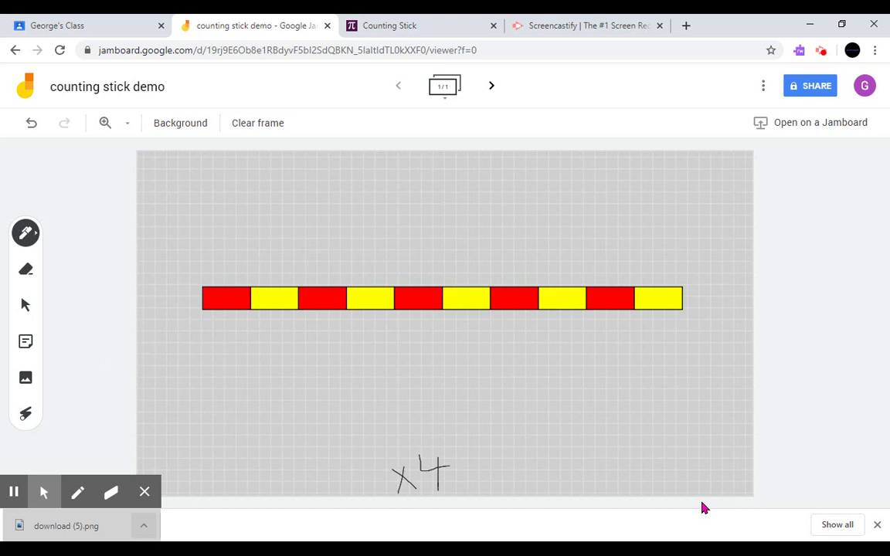
Handwrite the multipliers x1 to x10 in black beneath the ten parts of the stick, undoing the stray first strokes
mouse_move(245, 328)
left_mouse_down()
mouse_move(246, 338)
mouse_move(285, 312)
mouse_move(285, 332)
mouse_move(295, 332)
left_mouse_up()
key("ctrl+z")
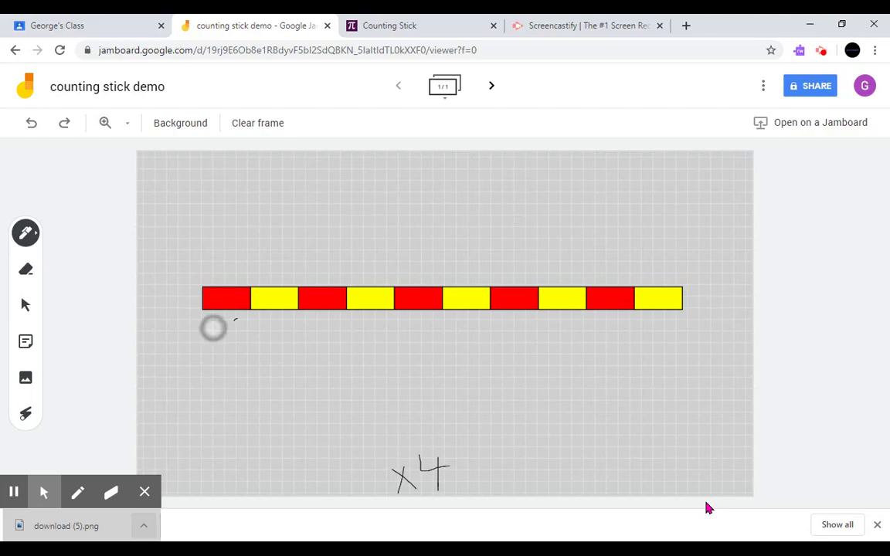
left_click_drag(217, 324, 232, 349)
mouse_move(230, 322)
left_mouse_down()
mouse_move(218, 351)
mouse_move(279, 341)
left_mouse_up()
left_click_drag(279, 327, 269, 344)
mouse_move(280, 326)
left_mouse_down()
mouse_move(295, 344)
mouse_move(324, 339)
left_mouse_up()
mouse_move(324, 325)
left_mouse_down()
mouse_move(314, 345)
mouse_move(373, 343)
left_mouse_up()
mouse_move(373, 325)
left_mouse_down()
mouse_move(363, 345)
mouse_move(418, 344)
mouse_move(410, 349)
left_mouse_up()
mouse_move(440, 324)
left_mouse_down()
mouse_move(422, 345)
mouse_move(468, 339)
mouse_move(462, 352)
left_mouse_up()
mouse_move(479, 325)
left_mouse_down()
mouse_move(475, 348)
mouse_move(511, 348)
mouse_move(501, 349)
left_mouse_up()
mouse_move(517, 327)
left_mouse_down()
mouse_move(527, 351)
mouse_move(564, 344)
left_mouse_up()
left_click_drag(563, 328, 554, 345)
mouse_move(573, 326)
left_mouse_down()
mouse_move(599, 346)
mouse_move(591, 347)
mouse_move(622, 346)
left_mouse_up()
mouse_move(650, 330)
left_mouse_down()
mouse_move(663, 339)
mouse_move(650, 351)
mouse_move(671, 349)
mouse_move(685, 325)
left_mouse_up()
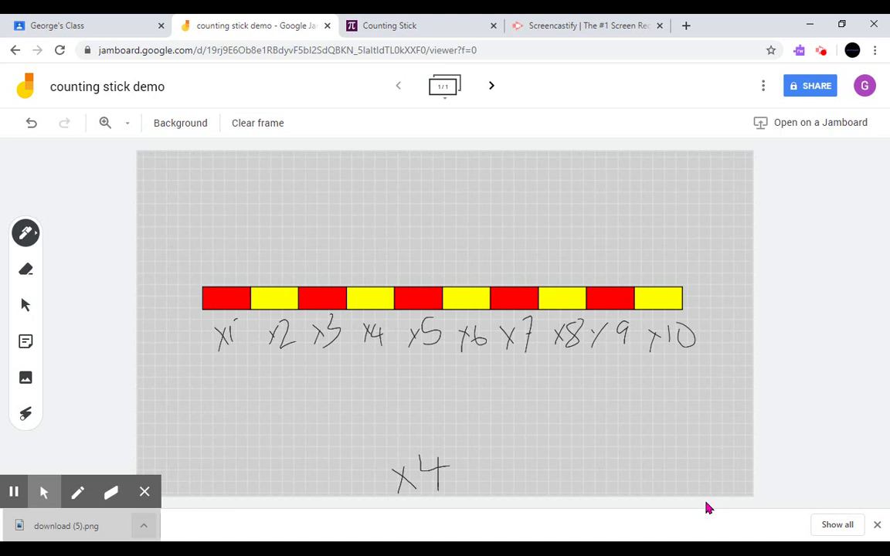
Write the black products 4, 8, 20 and 40 above the stick's x1, x2, x5 and x10 parts
mouse_move(218, 240)
left_mouse_down()
mouse_move(240, 265)
mouse_move(228, 275)
left_mouse_up()
mouse_move(281, 246)
left_mouse_down()
mouse_move(264, 241)
mouse_move(281, 246)
left_mouse_up()
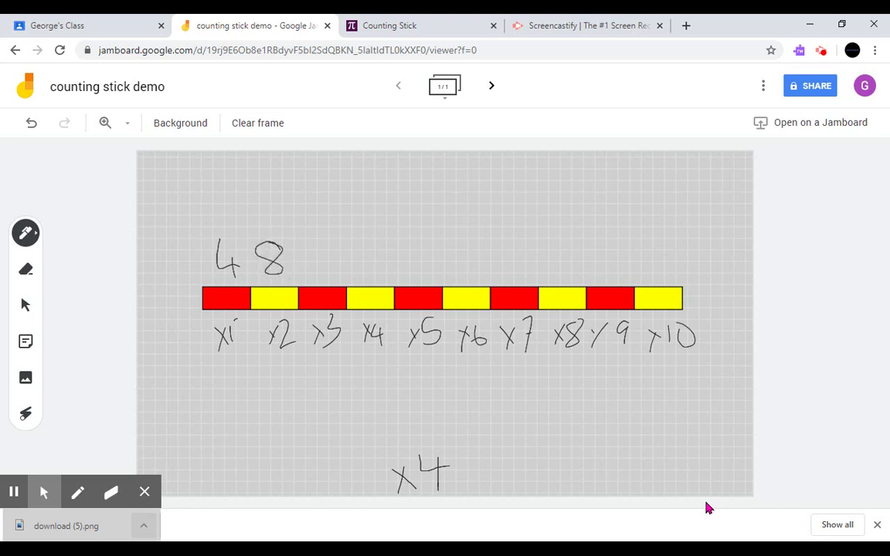
mouse_move(406, 257)
left_mouse_down()
mouse_move(422, 280)
mouse_move(434, 253)
left_mouse_up()
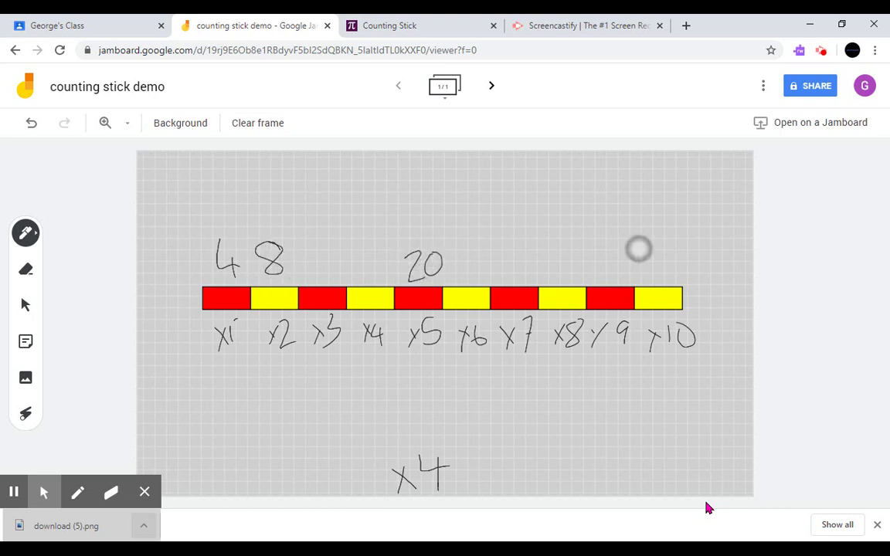
mouse_move(638, 249)
left_mouse_down()
mouse_move(688, 270)
mouse_move(676, 255)
left_mouse_up()
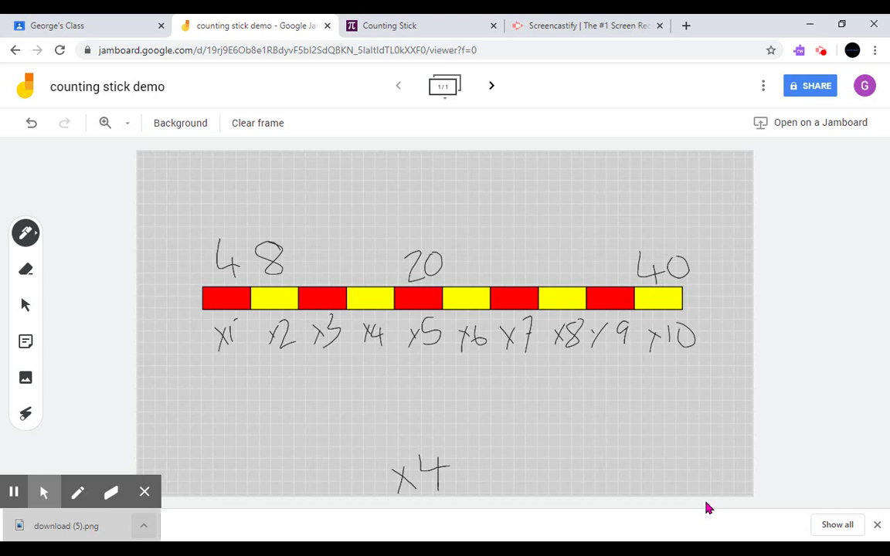
Write 12, 16, 24 and 36 with the green pen above the stick's x3, x4, x6 and x9 parts
left_click(25, 232)
left_click(131, 265)
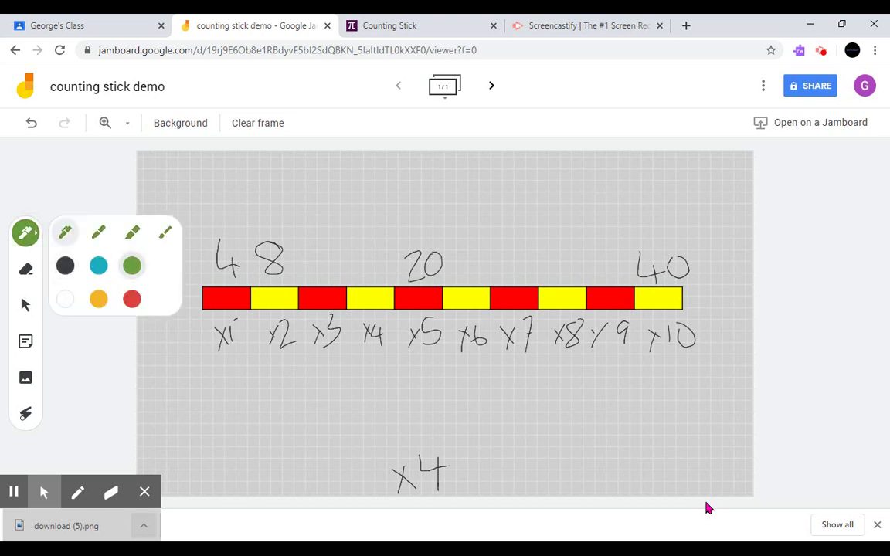
left_click(780, 367)
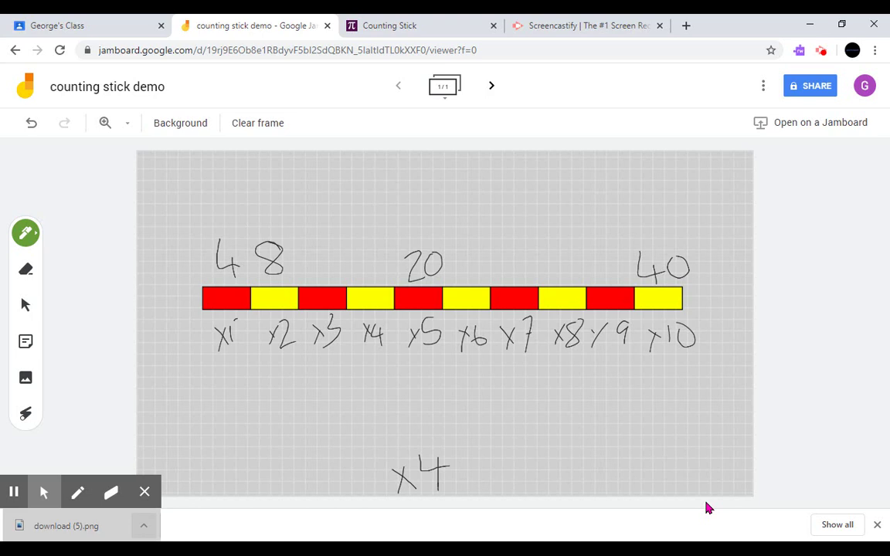
mouse_move(312, 243)
left_mouse_down()
mouse_move(313, 272)
mouse_move(353, 265)
mouse_move(356, 276)
left_mouse_up()
mouse_move(390, 242)
left_mouse_down()
mouse_move(376, 264)
mouse_move(383, 259)
left_mouse_up()
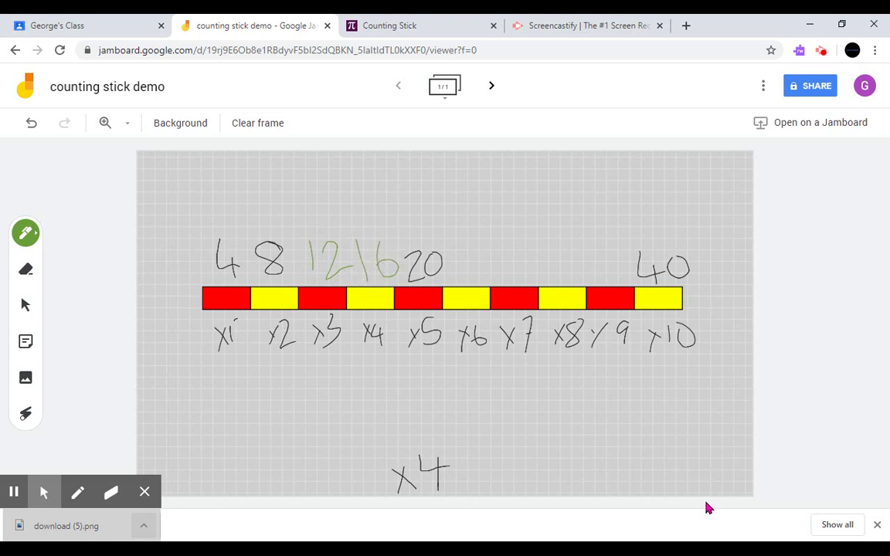
mouse_move(452, 250)
left_mouse_down()
mouse_move(460, 278)
mouse_move(471, 275)
left_mouse_up()
mouse_move(478, 247)
left_mouse_down()
mouse_move(481, 272)
mouse_move(500, 266)
left_mouse_up()
left_click_drag(491, 250, 488, 285)
mouse_move(591, 250)
left_mouse_down()
mouse_move(605, 272)
mouse_move(622, 266)
left_mouse_up()
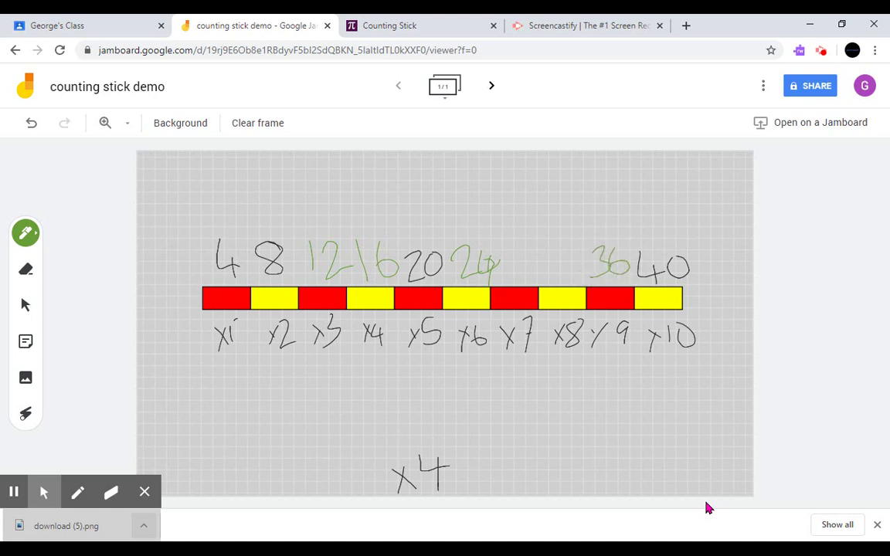
Set the pen to black and add a second frame with the grey grid background
left_click(26, 232)
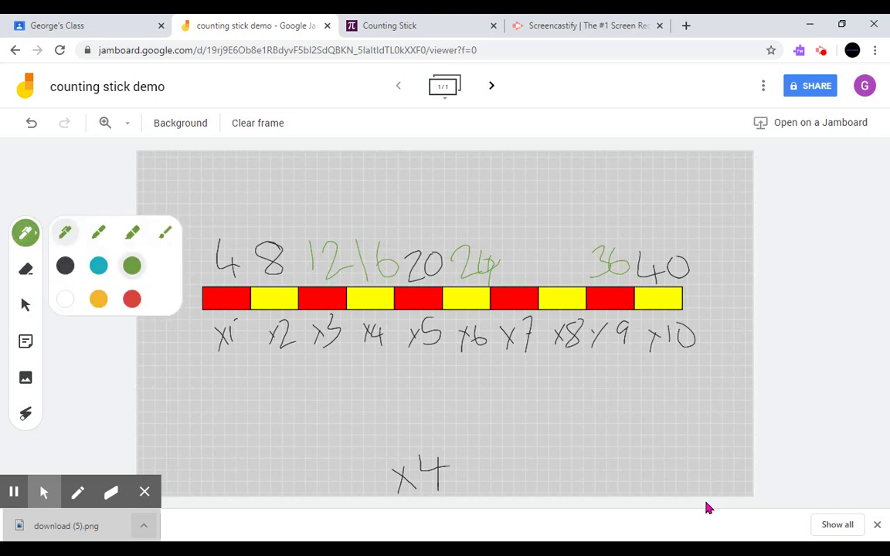
left_click(65, 265)
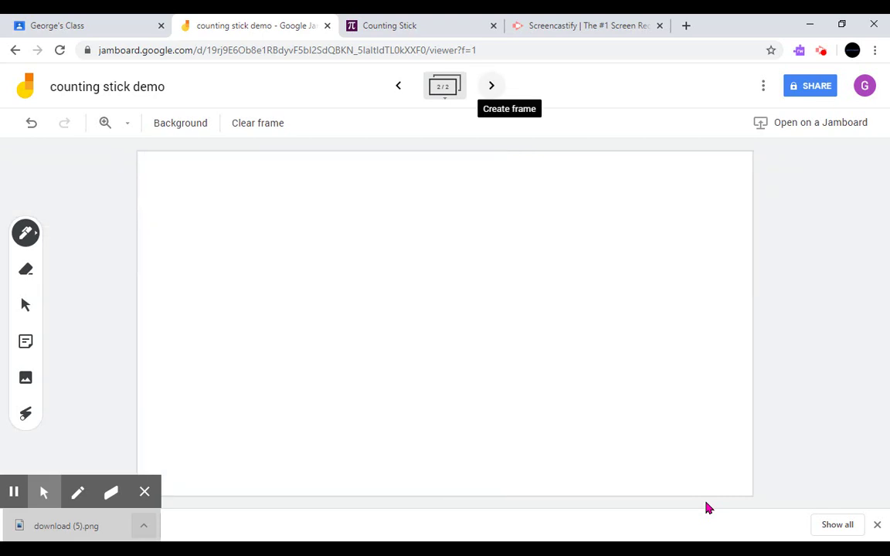
left_click(182, 124)
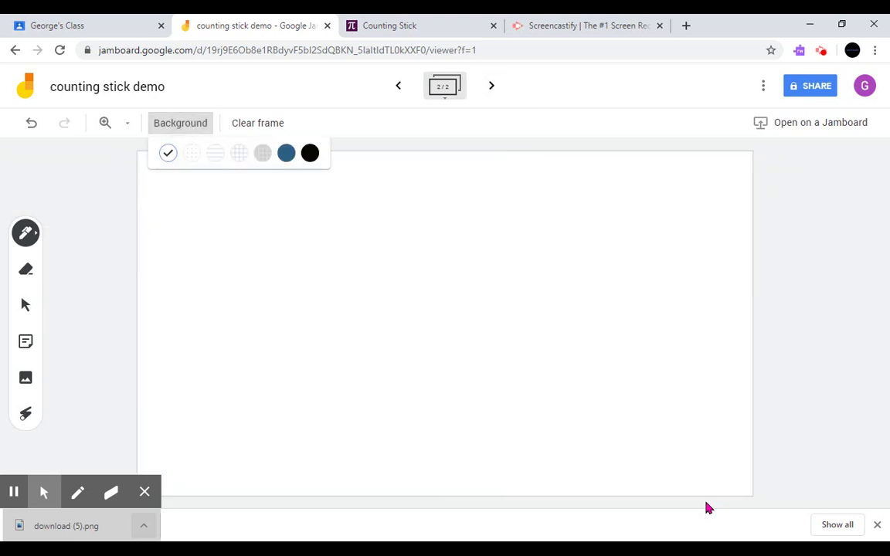
left_click(262, 153)
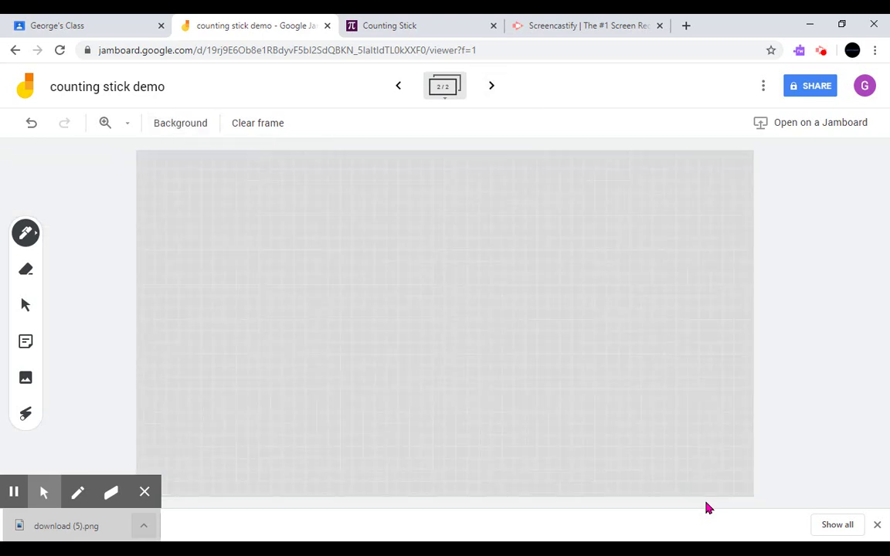
left_click_drag(255, 203, 355, 223)
key("ctrl+z")
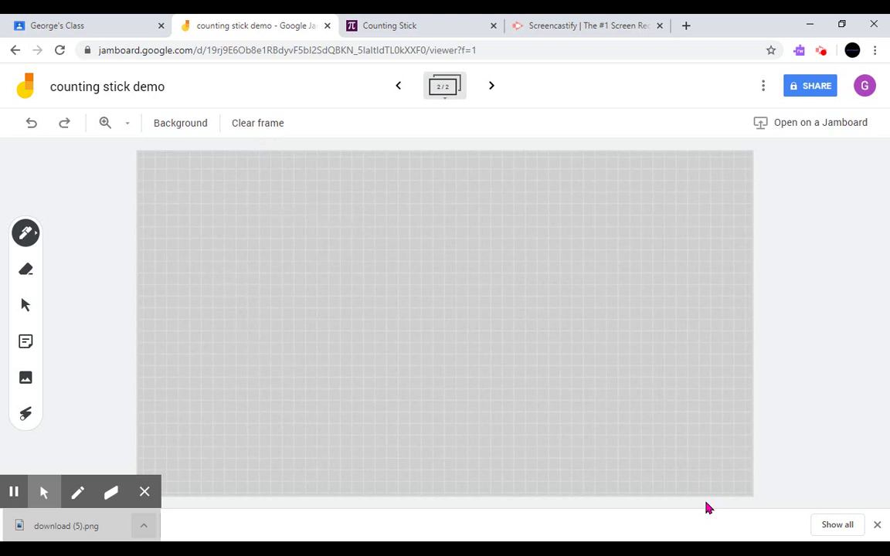
Write 432 with the black pen near the upper-left corner of the second frame, one digit per grid square
left_click(110, 122)
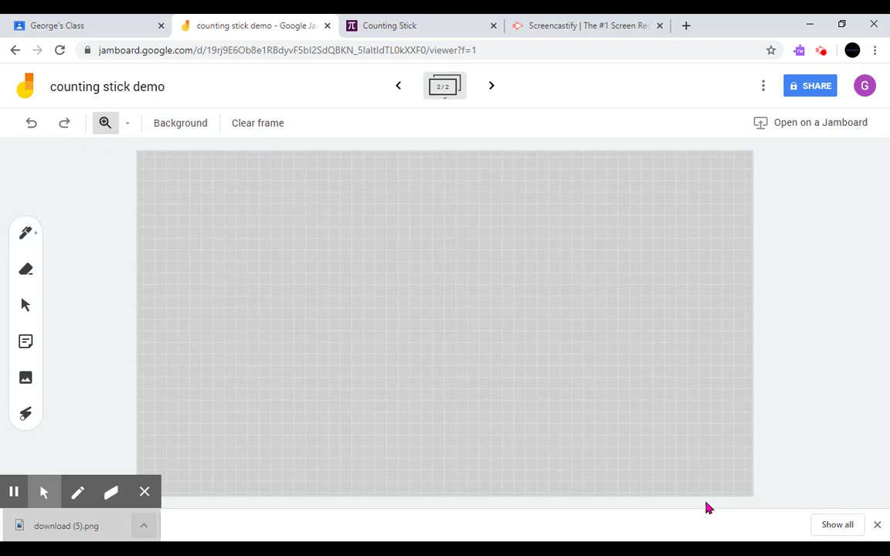
left_click(152, 236)
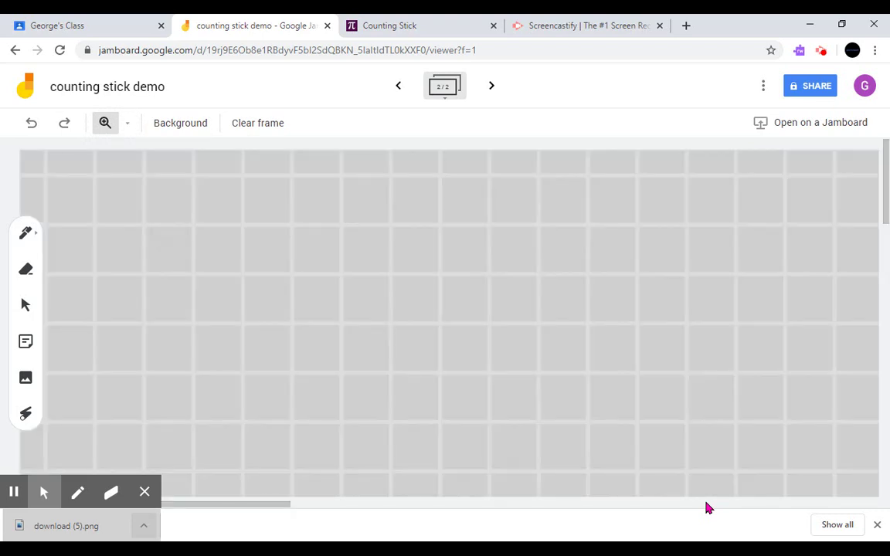
left_click(159, 208)
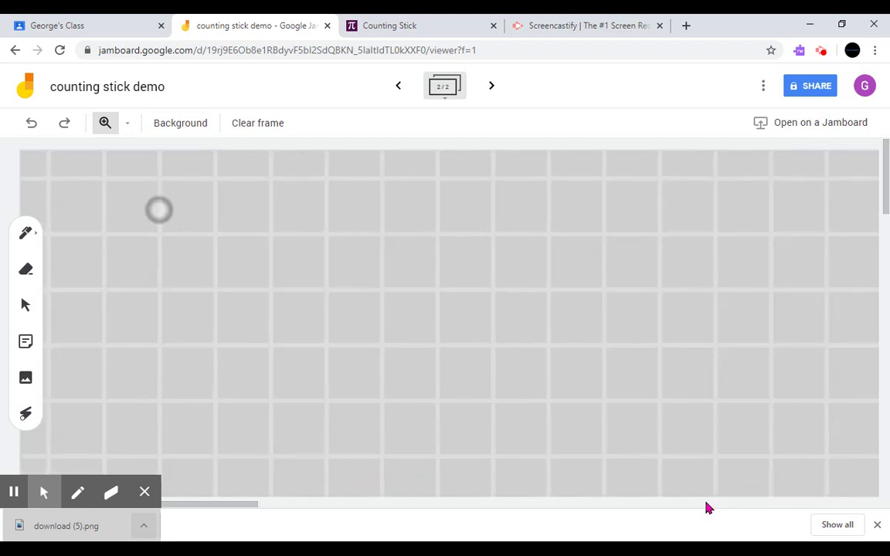
left_click(25, 232)
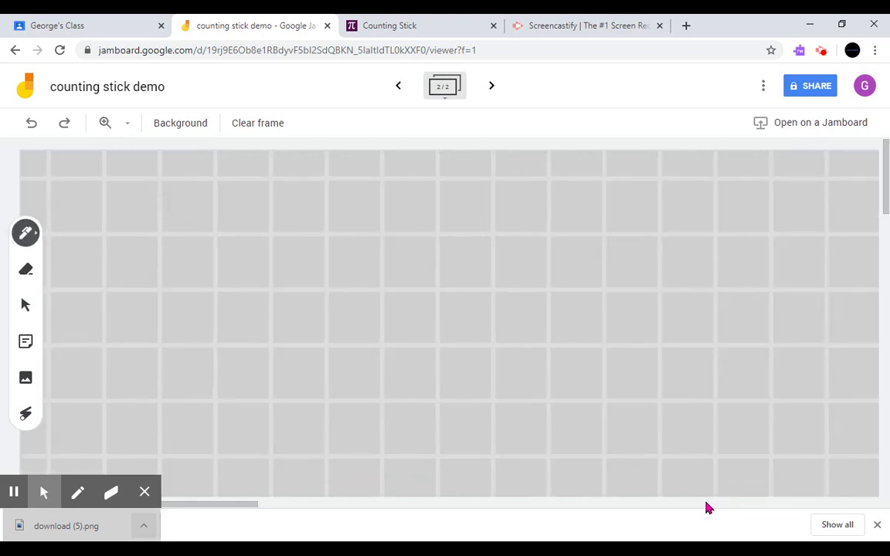
mouse_move(178, 186)
left_mouse_down()
mouse_move(205, 207)
mouse_move(195, 229)
left_mouse_up()
mouse_move(229, 187)
left_mouse_down()
mouse_move(240, 199)
mouse_move(231, 227)
left_mouse_up()
mouse_move(290, 193)
left_mouse_down()
mouse_move(291, 224)
mouse_move(310, 224)
left_mouse_up()
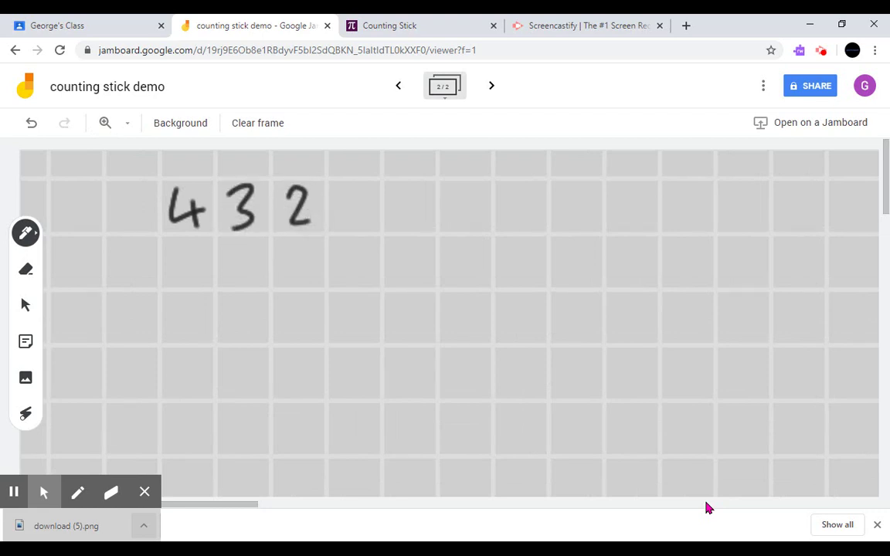
Write a minus sign and 98 aligned beneath 432, and draw two horizontal answer lines below them
left_click_drag(125, 258, 149, 258)
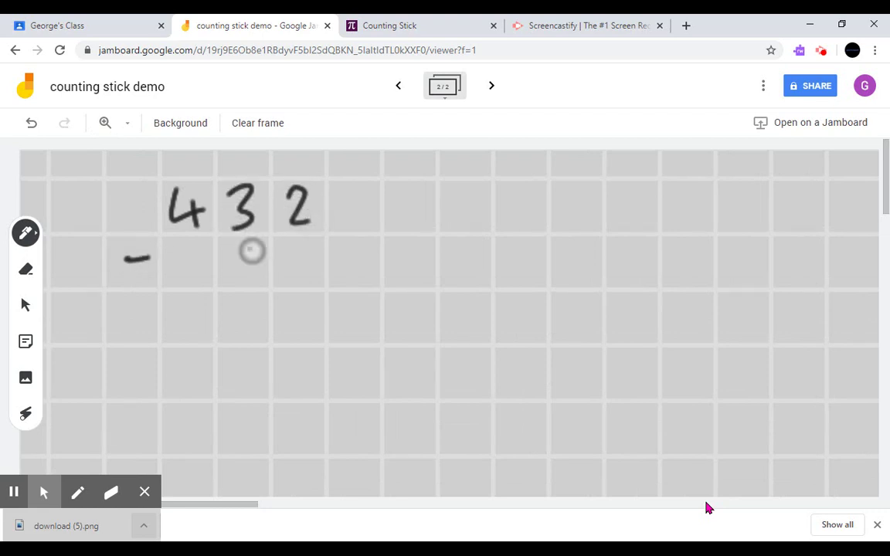
left_click_drag(250, 251, 253, 281)
mouse_move(302, 244)
left_mouse_down()
mouse_move(292, 266)
mouse_move(308, 246)
left_mouse_up()
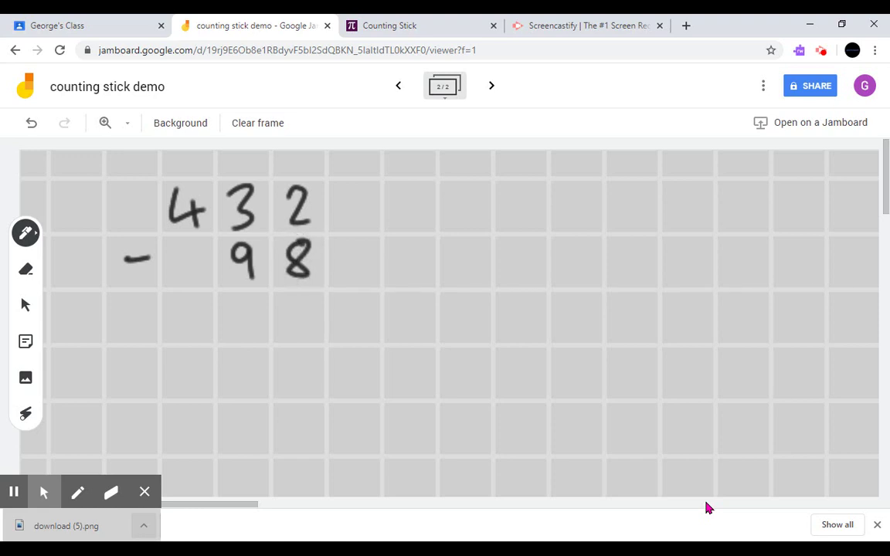
left_click_drag(155, 290, 332, 284)
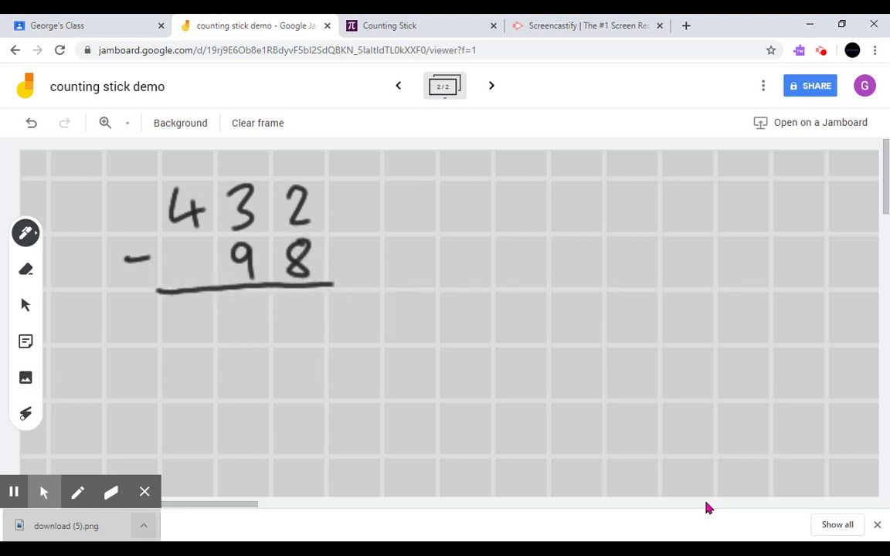
left_click_drag(166, 352, 327, 347)
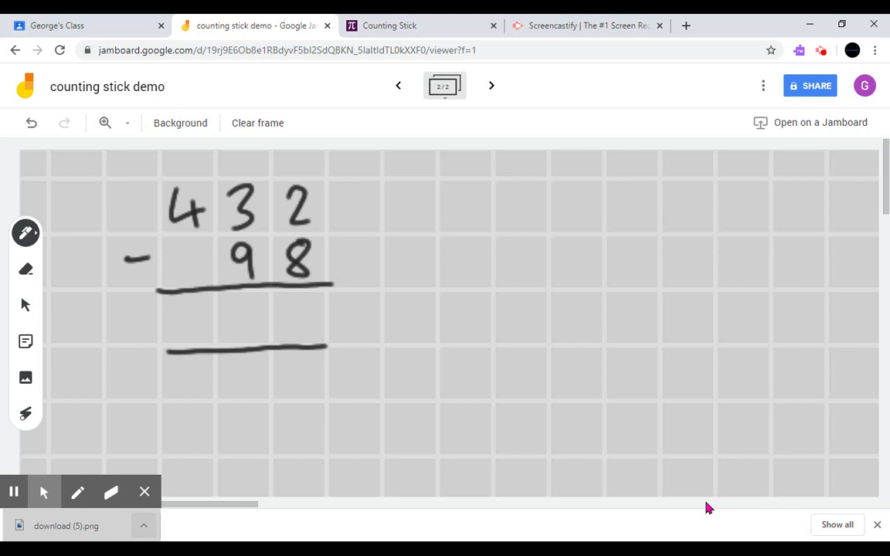
Exchange a ten by crossing out the 3, writing 2 above it and 1 before the units 2, and write 4 as the units answer
left_click_drag(234, 179, 268, 235)
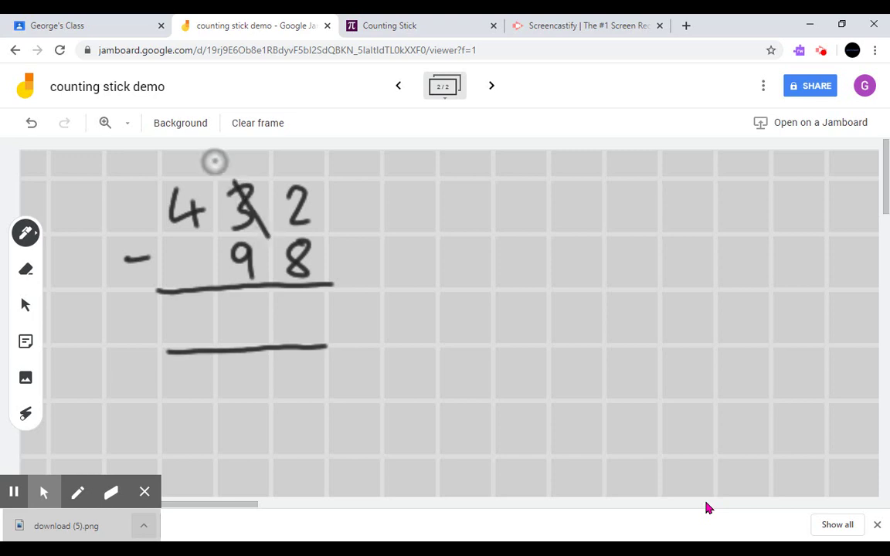
left_click_drag(216, 162, 280, 203)
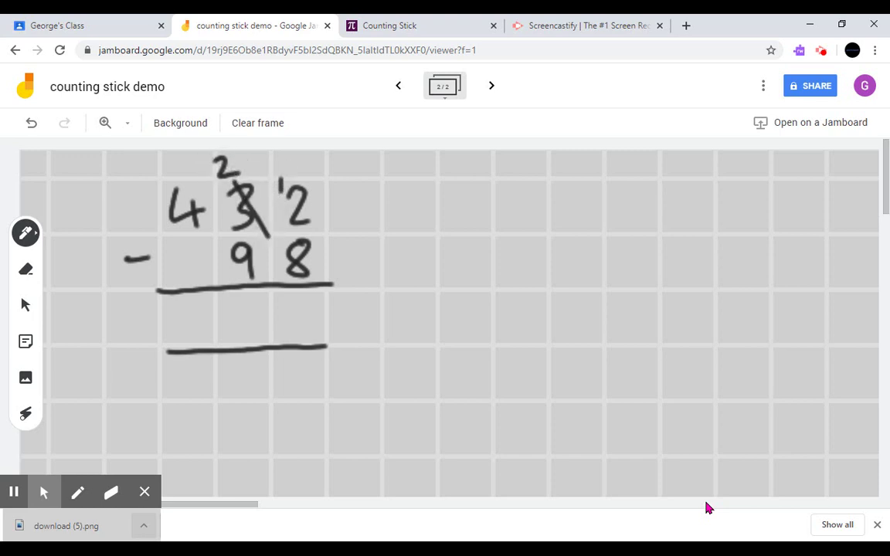
mouse_move(296, 301)
left_mouse_down()
mouse_move(328, 321)
mouse_move(315, 341)
left_mouse_up()
Exchange a hundred by changing the 4 to 3 and the small 2 to 12, and write 3 in both the tens and hundreds answers
left_click_drag(173, 193, 207, 225)
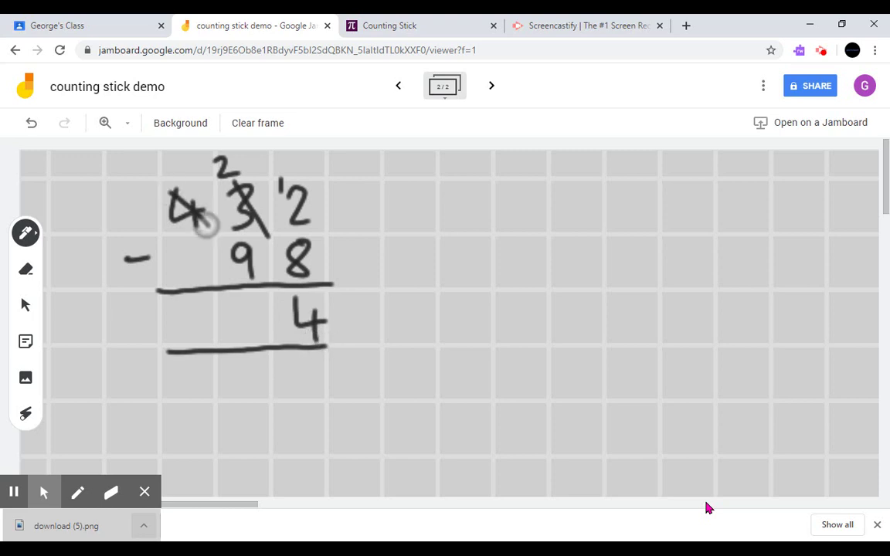
left_click_drag(146, 173, 147, 194)
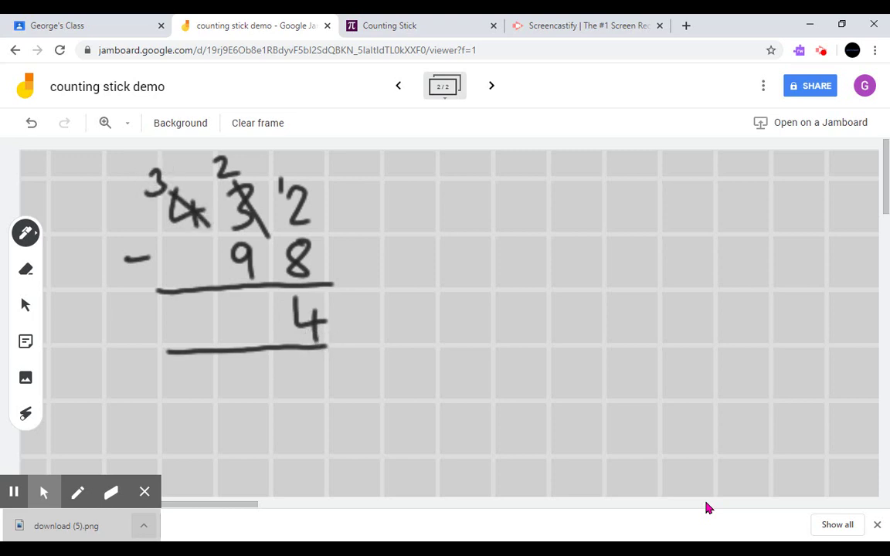
left_click_drag(206, 163, 208, 184)
mouse_move(234, 307)
left_mouse_down()
mouse_move(248, 317)
mouse_move(234, 332)
left_mouse_up()
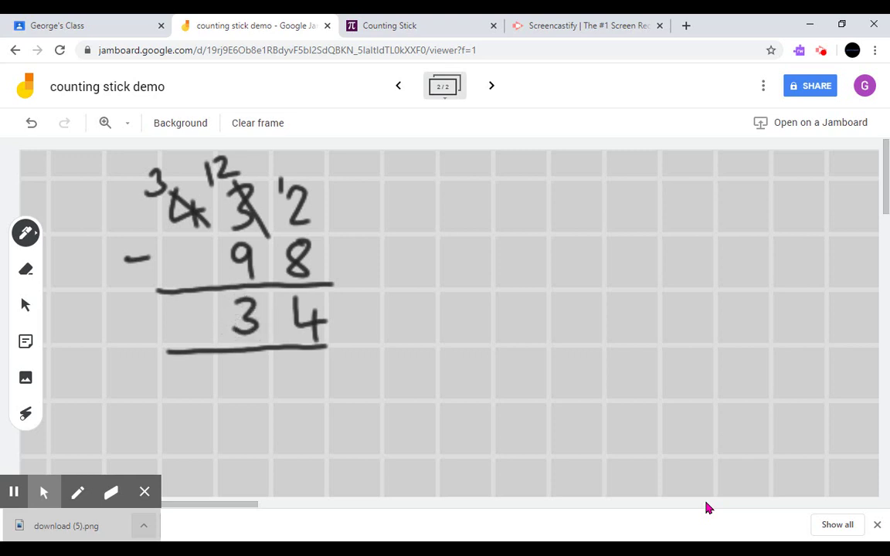
mouse_move(184, 306)
left_mouse_down()
mouse_move(194, 331)
mouse_move(172, 332)
left_mouse_up()
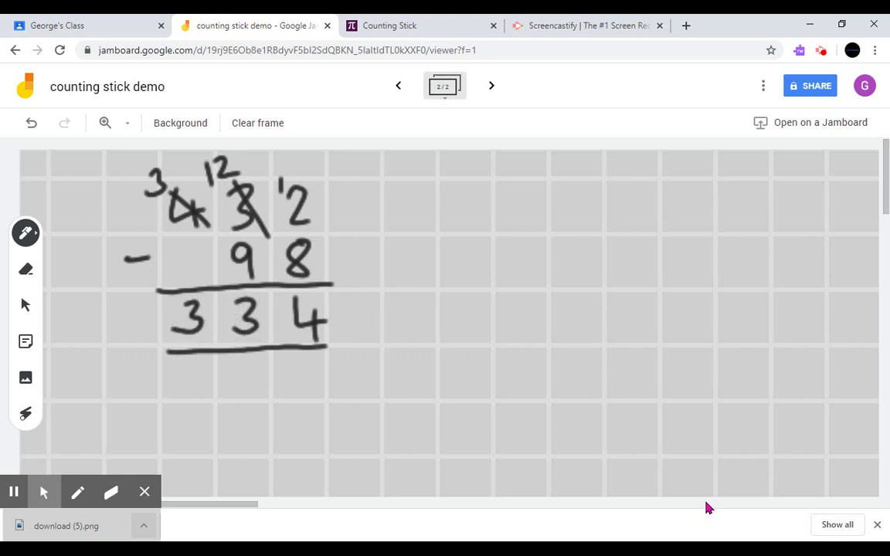
Erase the 12 above the tens column and write 14 there in black as a deliberate mistake
left_click(128, 123)
left_click(150, 152)
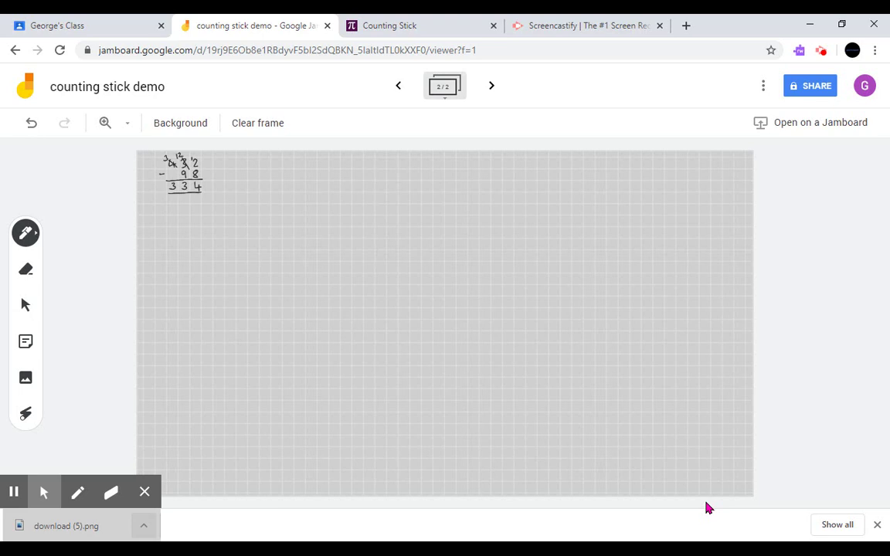
left_click(128, 122)
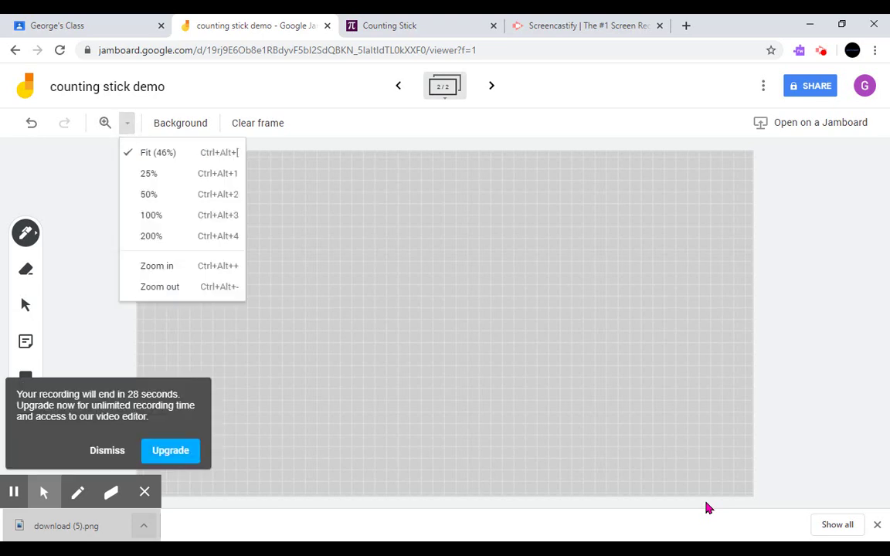
left_click(151, 214)
left_click(26, 233)
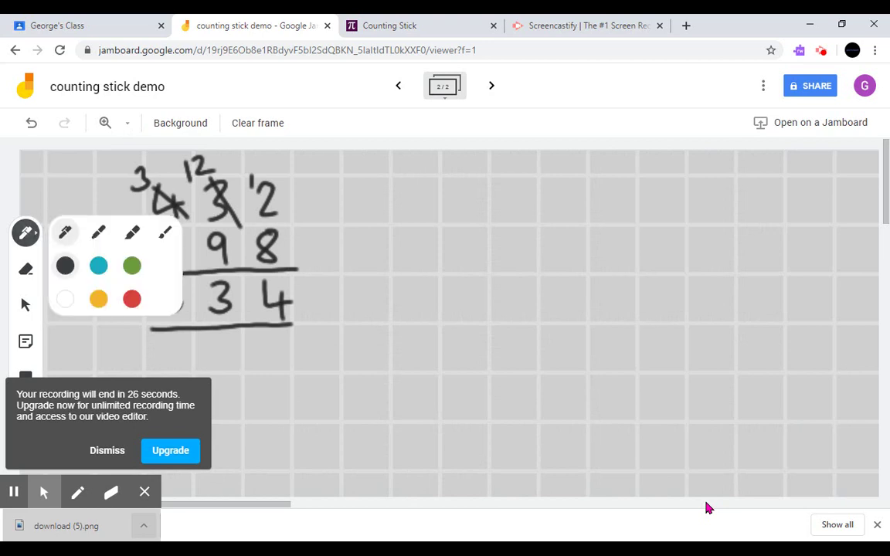
left_click(98, 299)
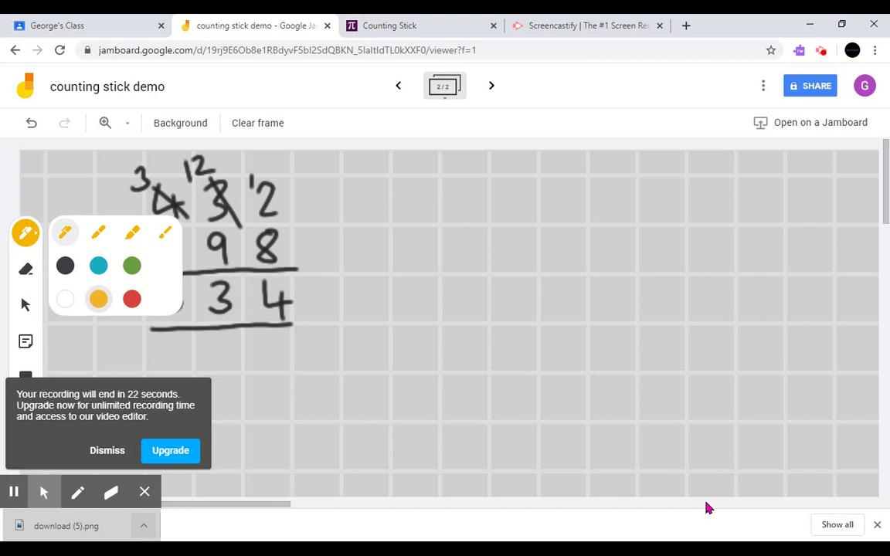
left_click(25, 269)
left_click_drag(180, 165, 208, 159)
left_click(26, 233)
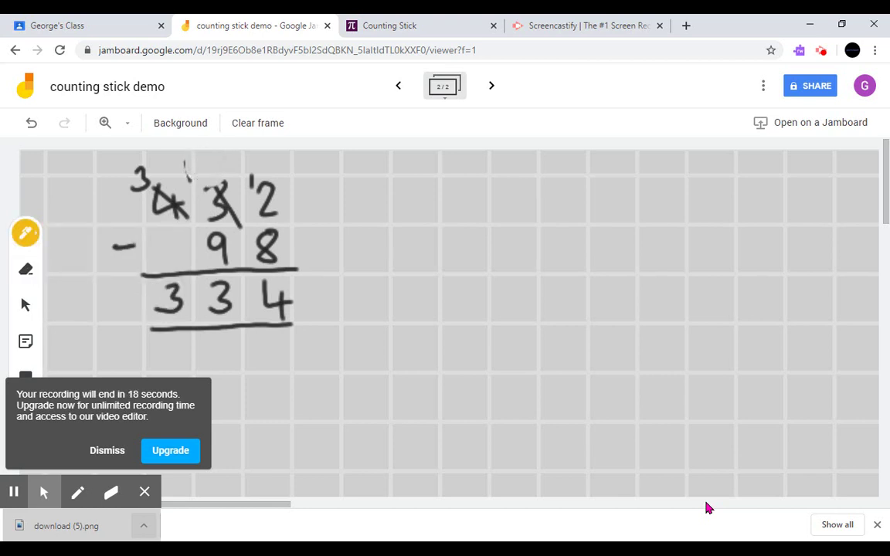
left_click(26, 233)
left_click(65, 265)
mouse_move(186, 159)
left_mouse_down()
mouse_move(187, 175)
mouse_move(224, 168)
mouse_move(216, 176)
left_mouse_up()
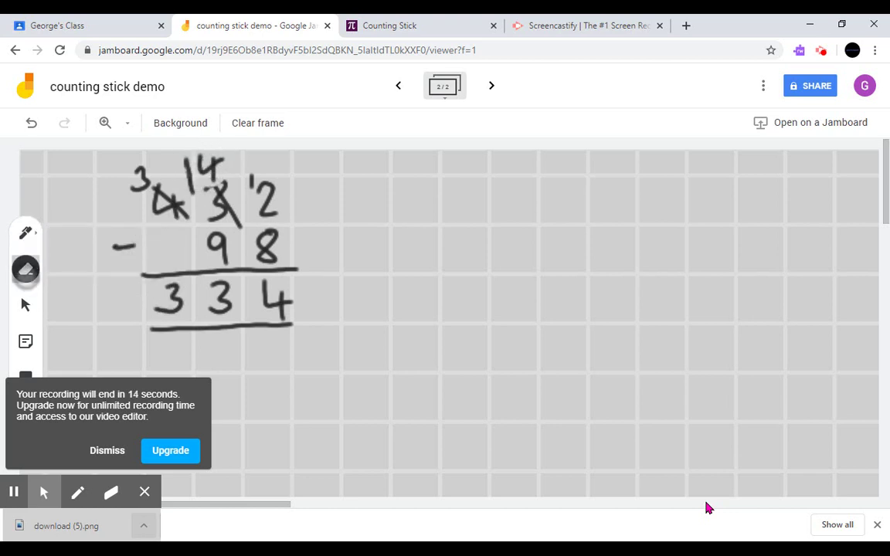
Circle the 14 and the whole tens column with the yellow-orange pen
left_click(25, 232)
left_click(98, 298)
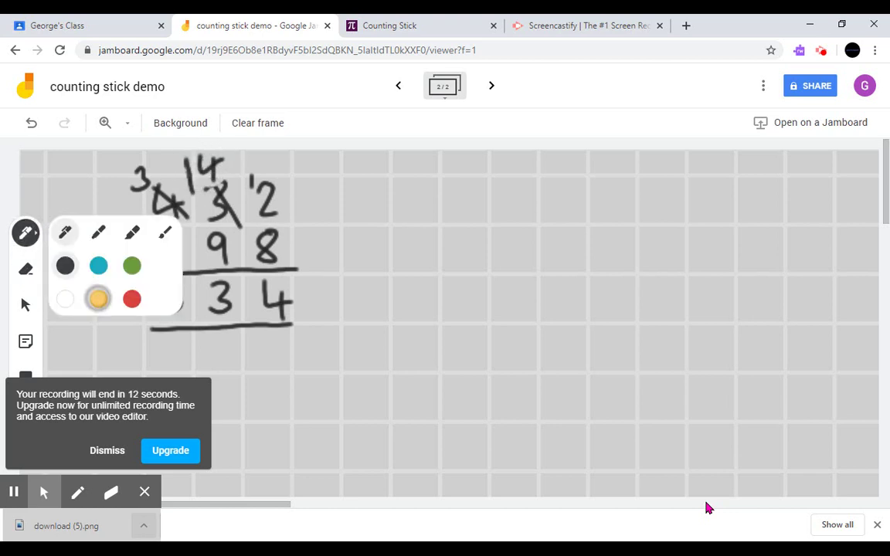
mouse_move(228, 156)
left_mouse_down()
mouse_move(189, 184)
mouse_move(231, 158)
mouse_move(221, 338)
mouse_move(233, 164)
left_mouse_up()
key("s")
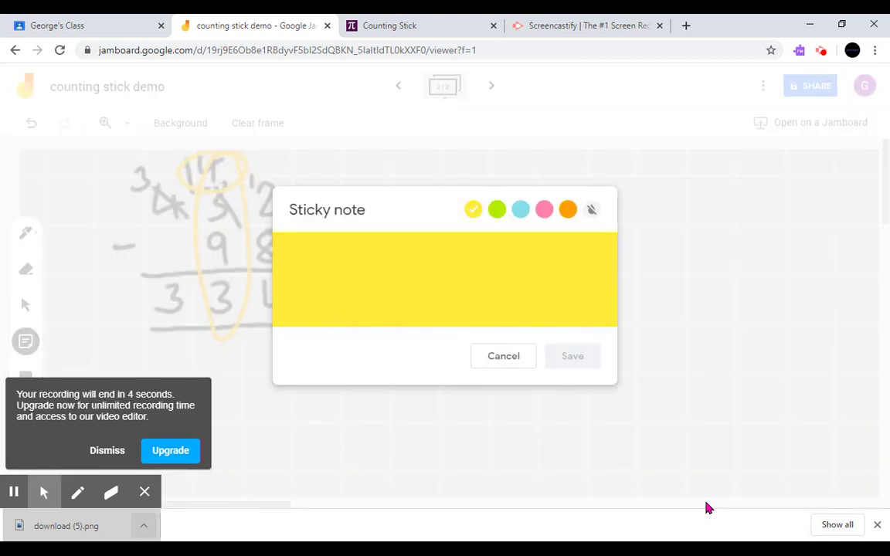
key("Escape")
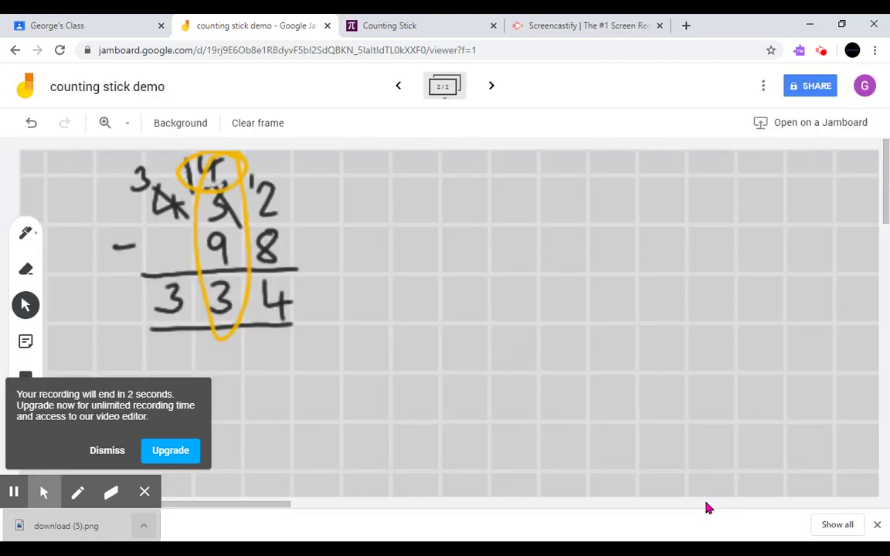